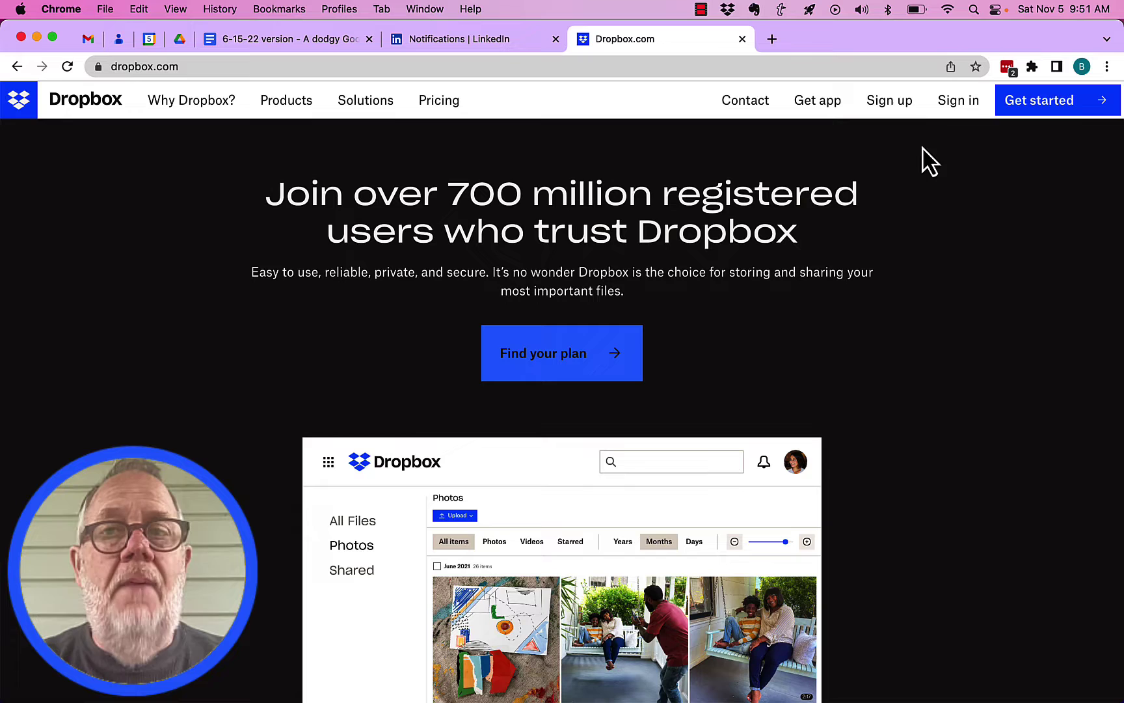
- Create a Dropbox account with the user's name, a +dropbox alias of their e-mail, and a password
left_click(889, 104)
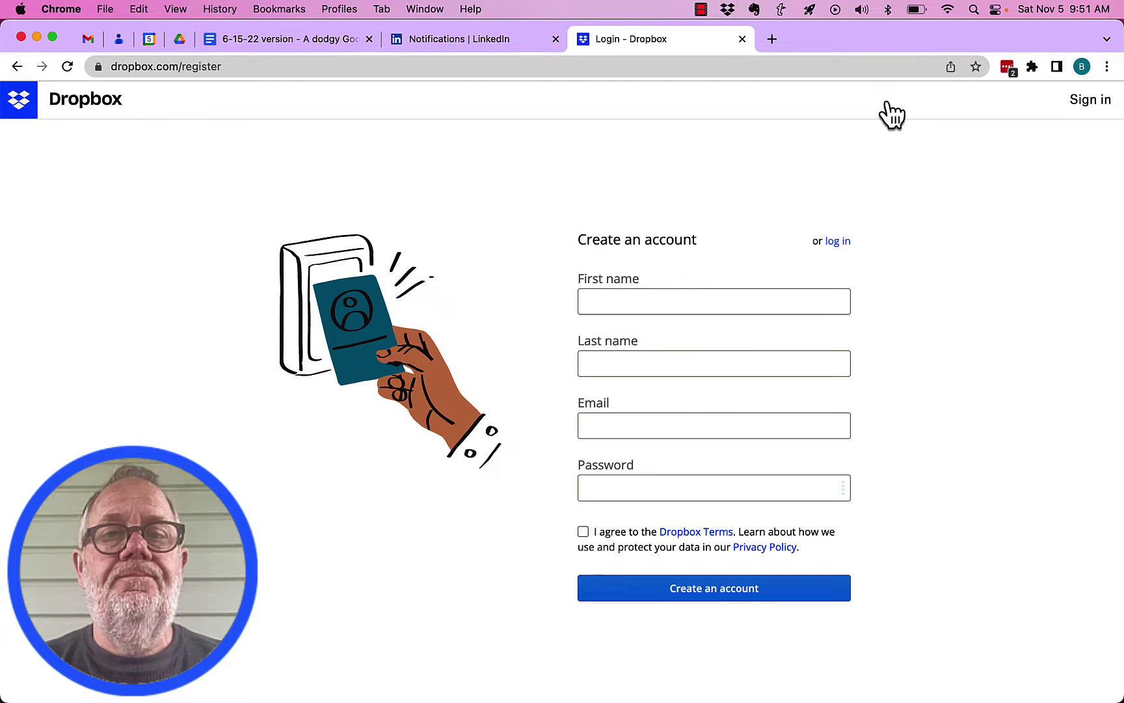
left_click(642, 302)
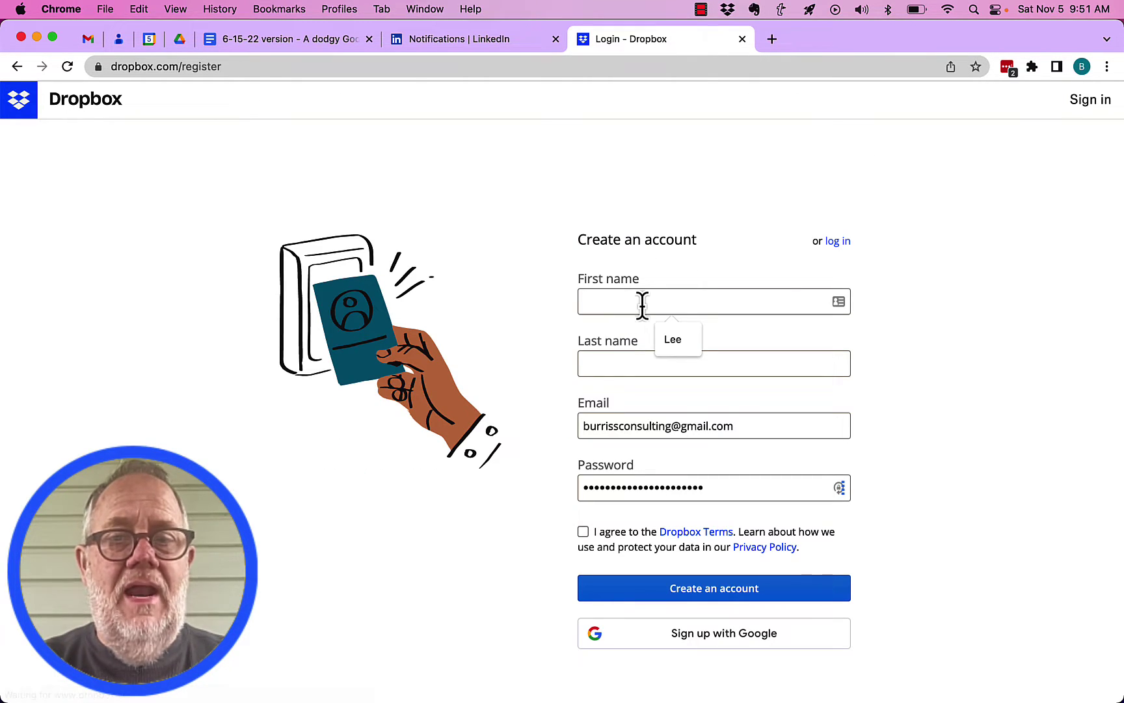
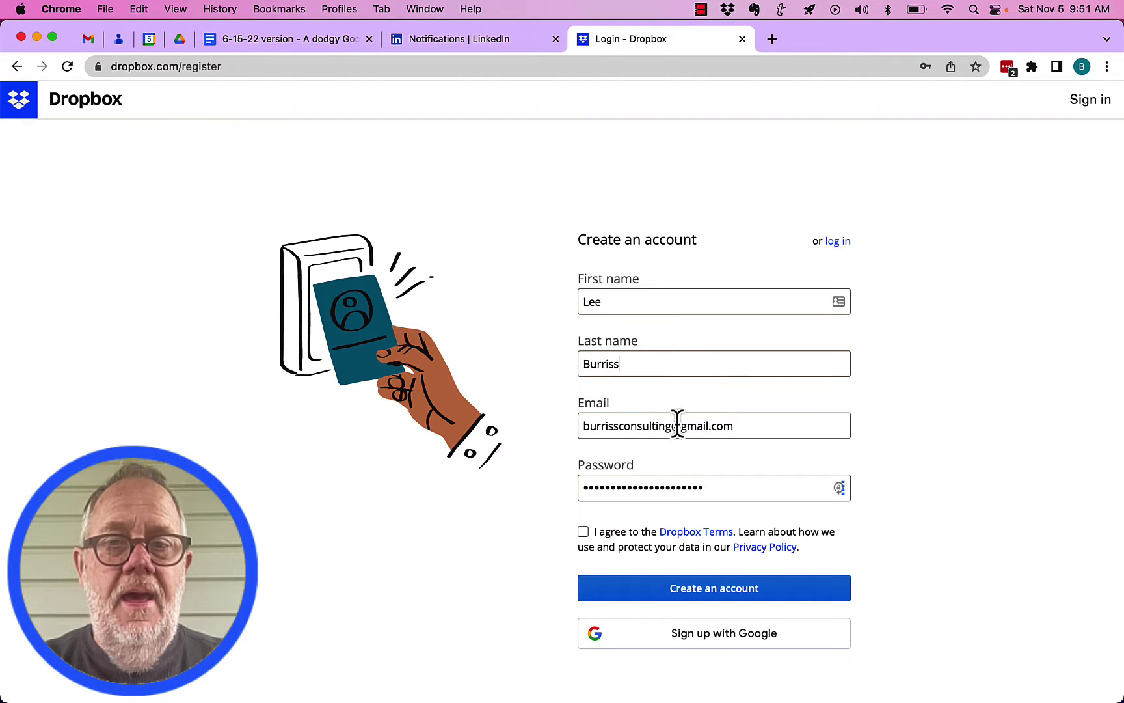
type("+drop")
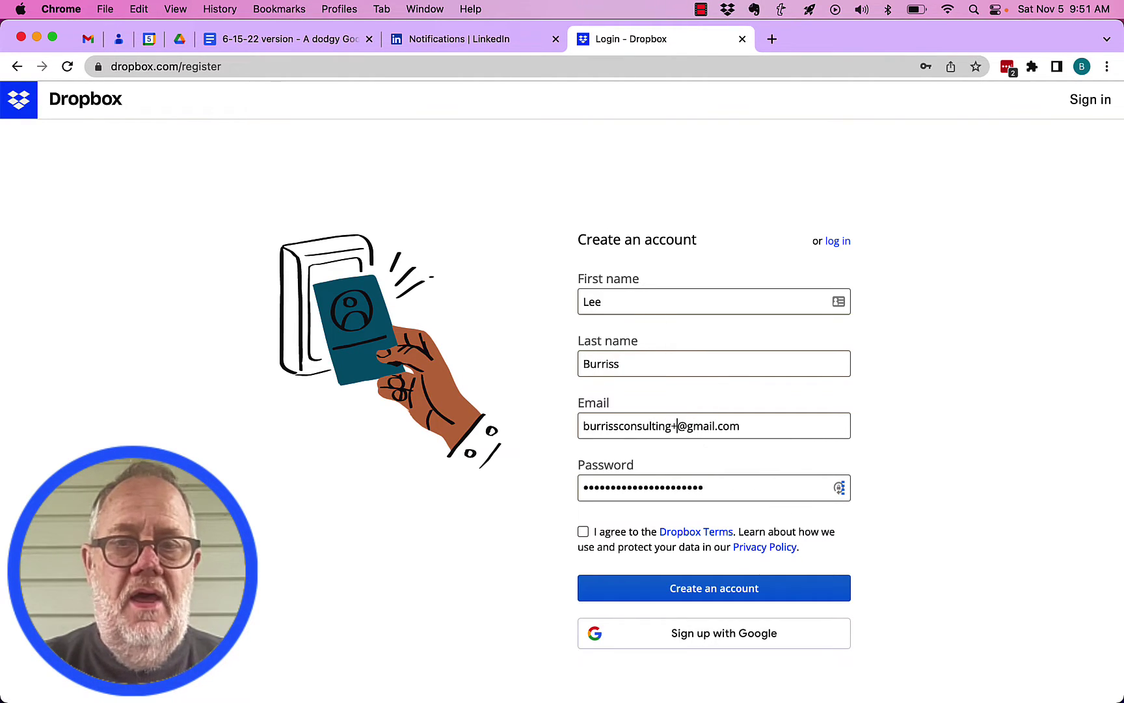
type("box")
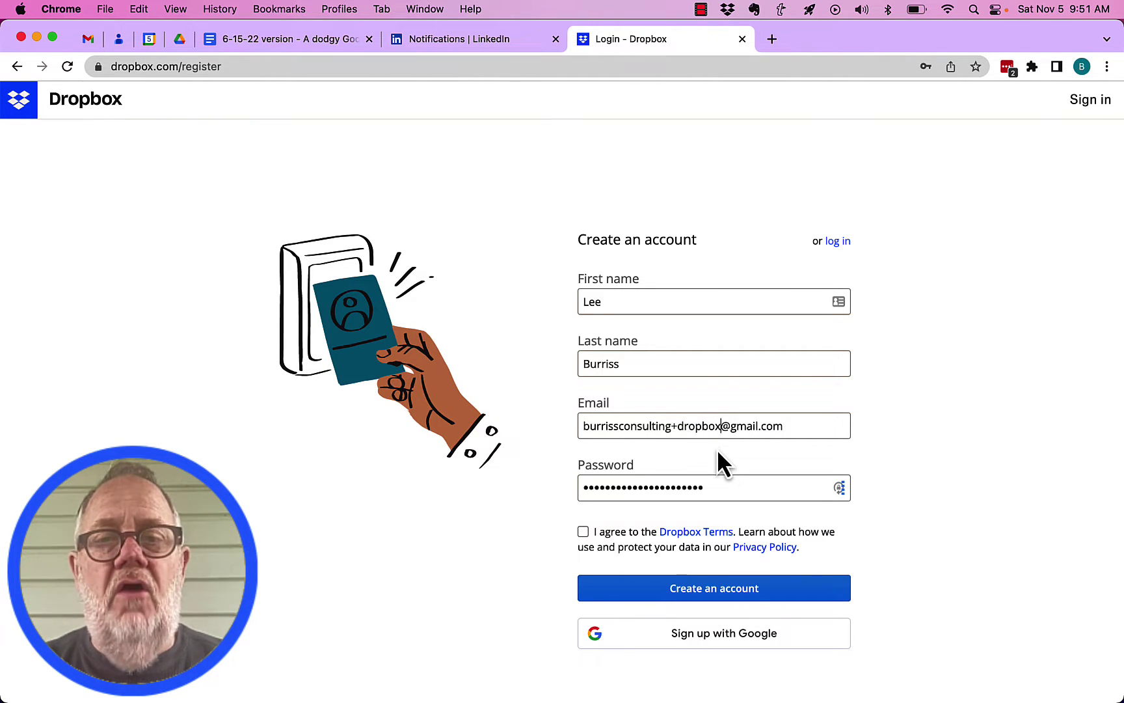
left_click(672, 426)
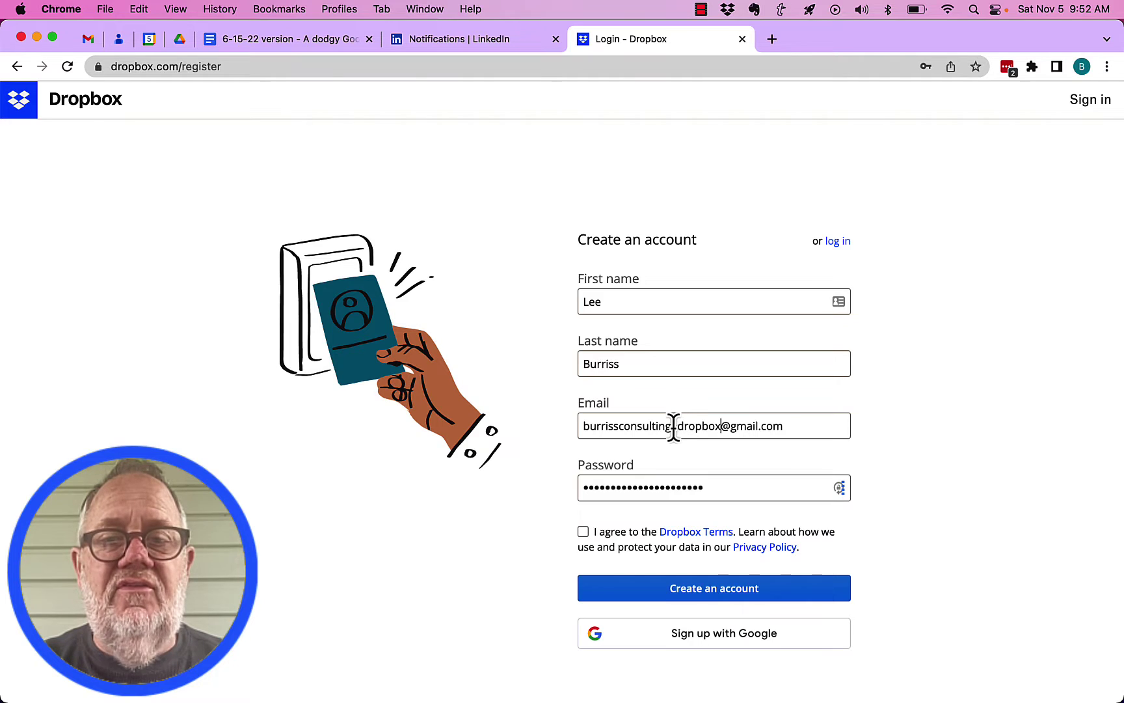
left_click_drag(605, 427, 577, 427)
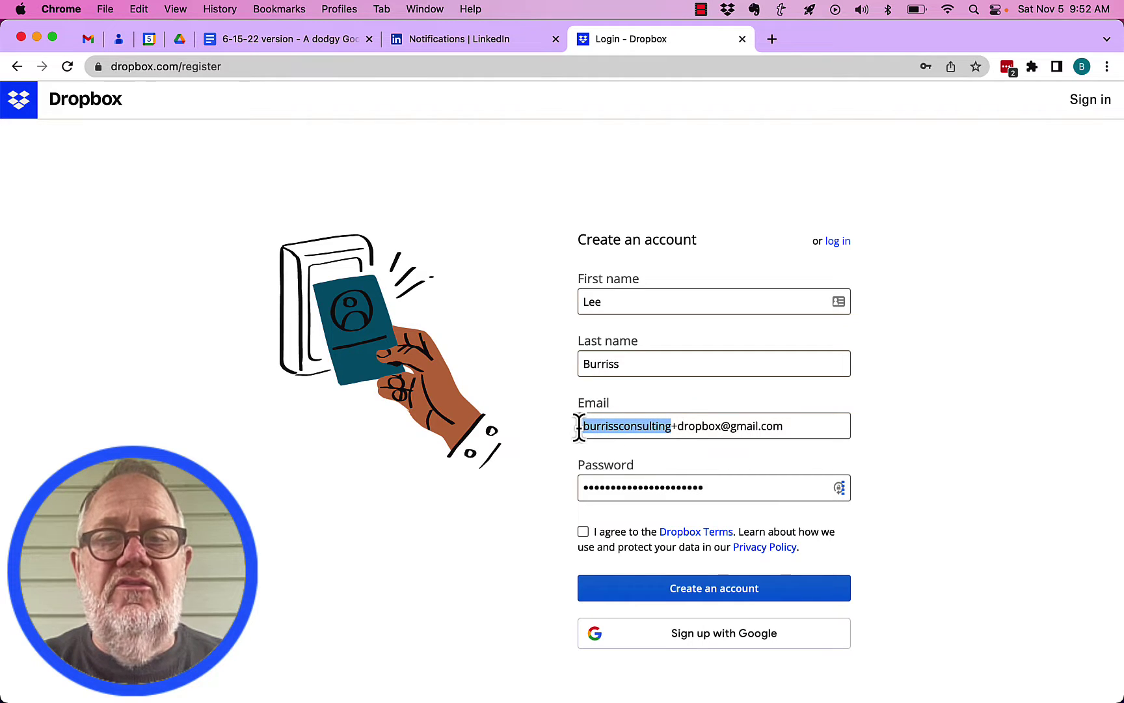
left_click(736, 481)
key("super+a")
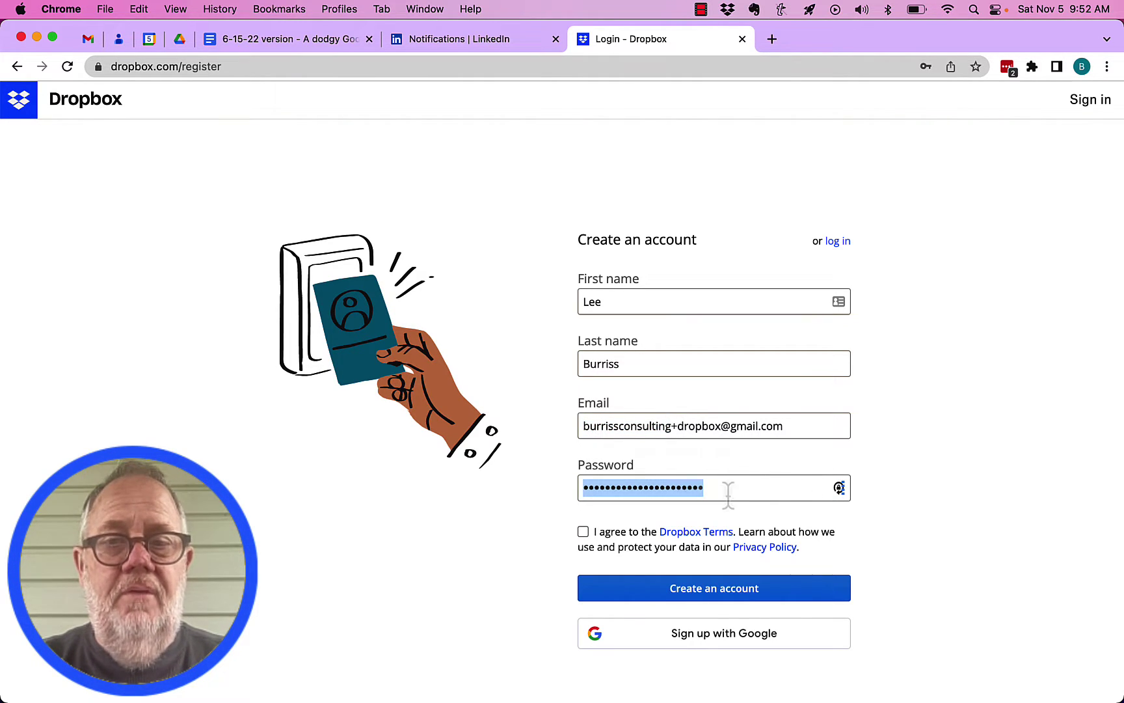
key("Right")
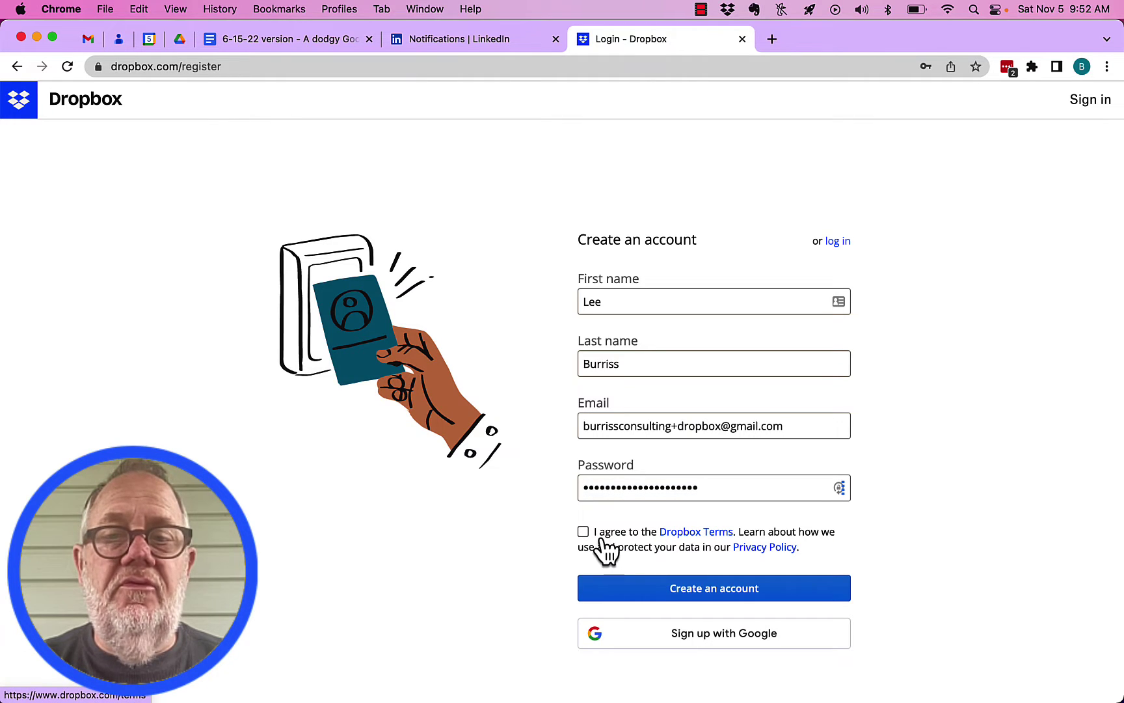
left_click(712, 605)
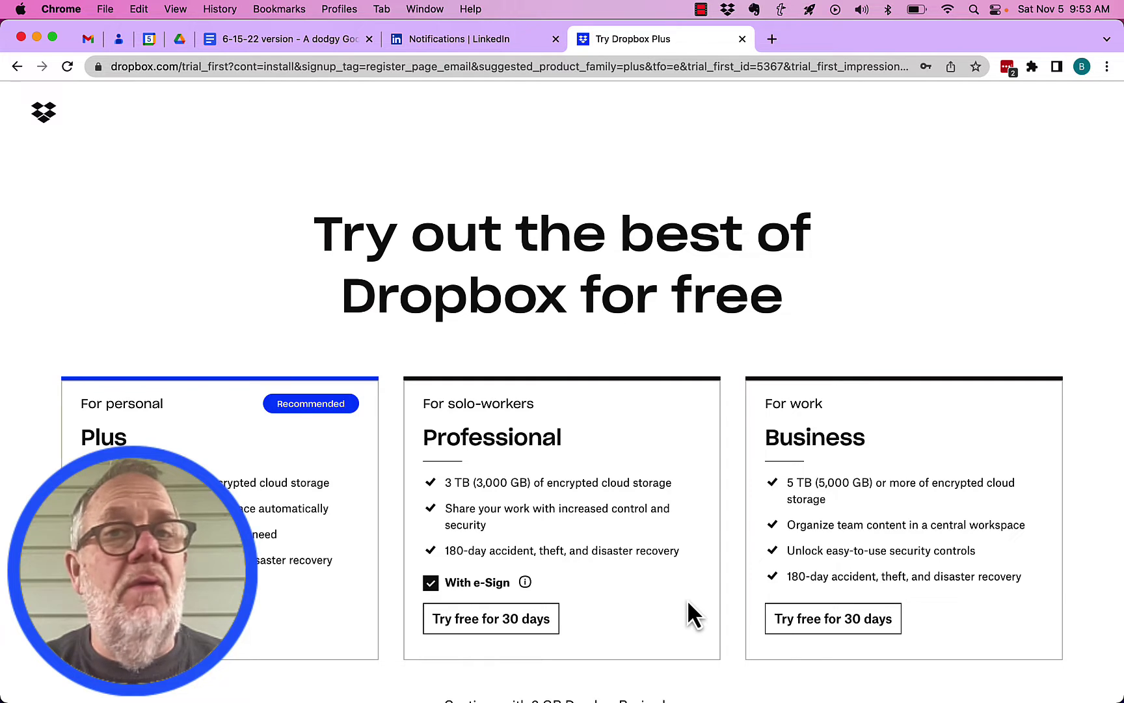
- Choose the free 2 GB Dropbox Basic plan and answer the setup quiz with 'Deliver large files'
scroll(688, 602, "down", 4)
scroll(689, 608, "down", 1)
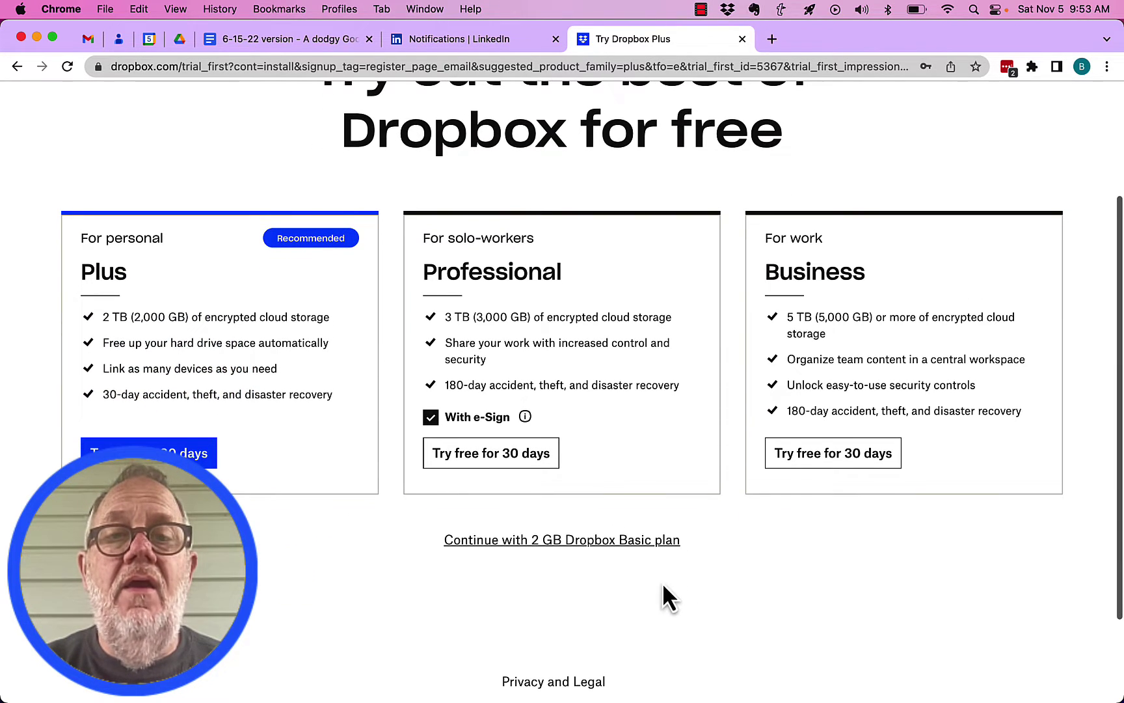
left_click(594, 546)
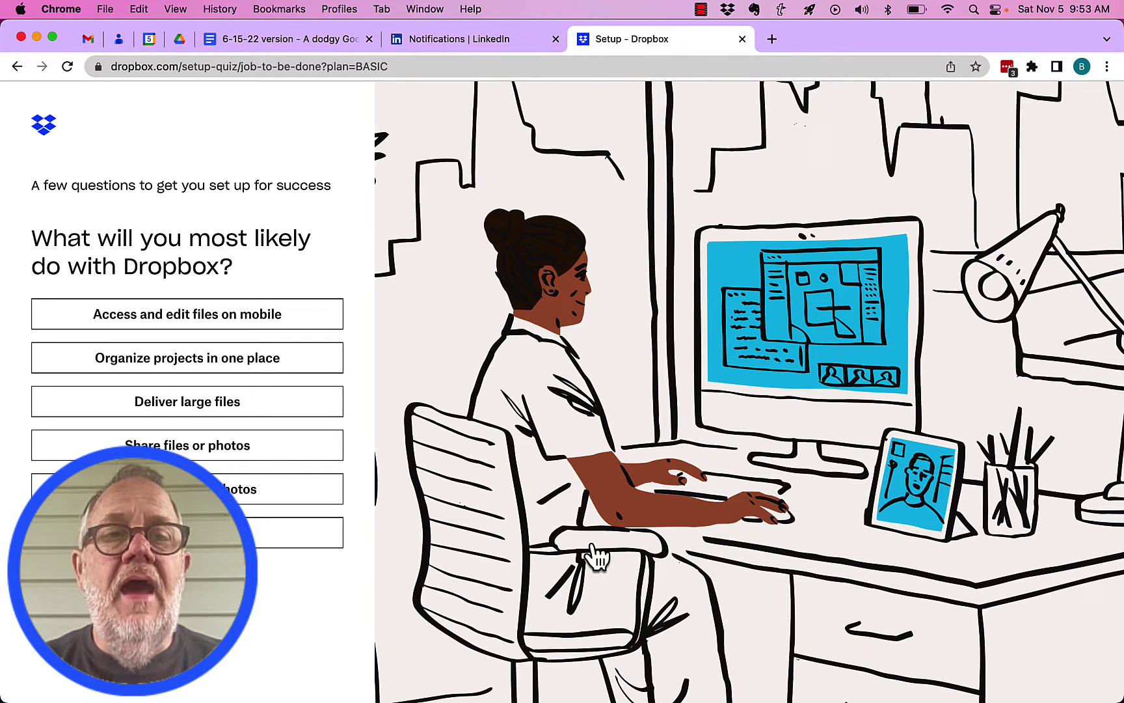
left_click(189, 409)
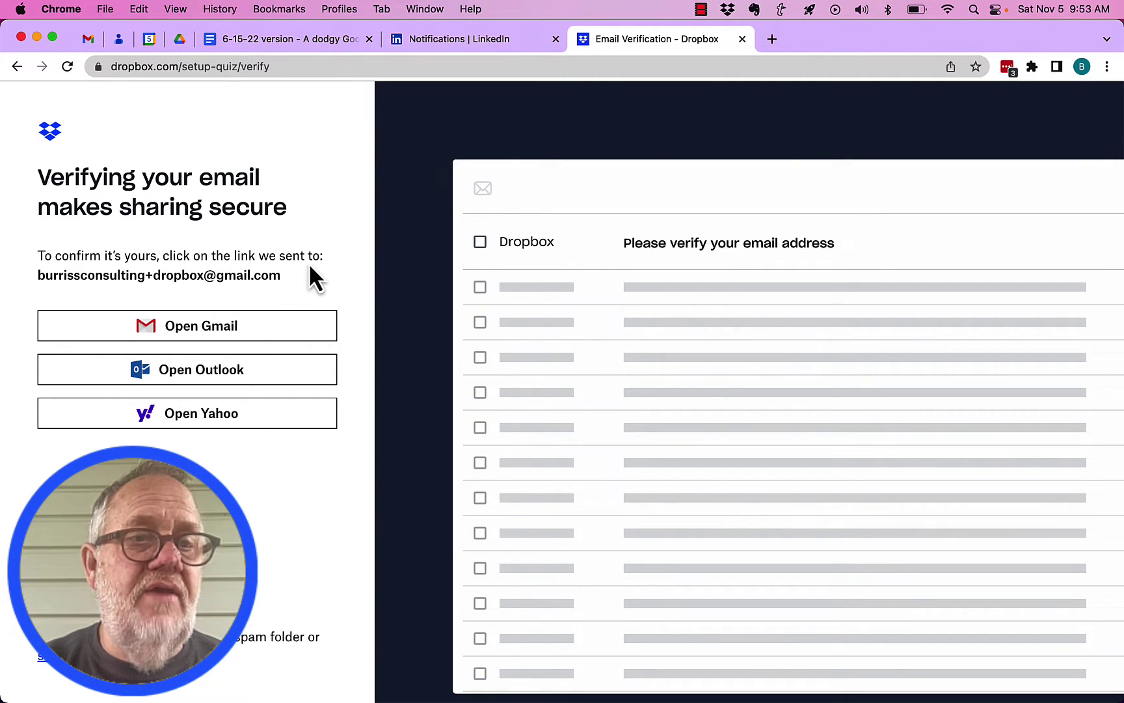
key("super+1")
left_click(329, 239)
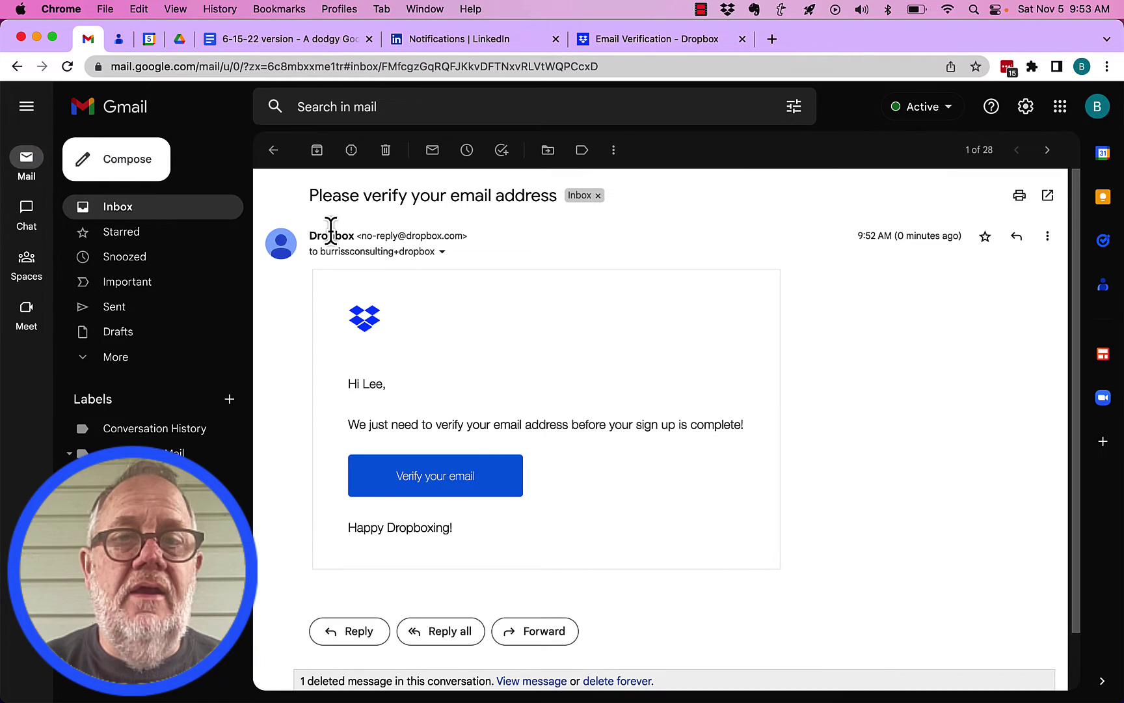
left_click(439, 485)
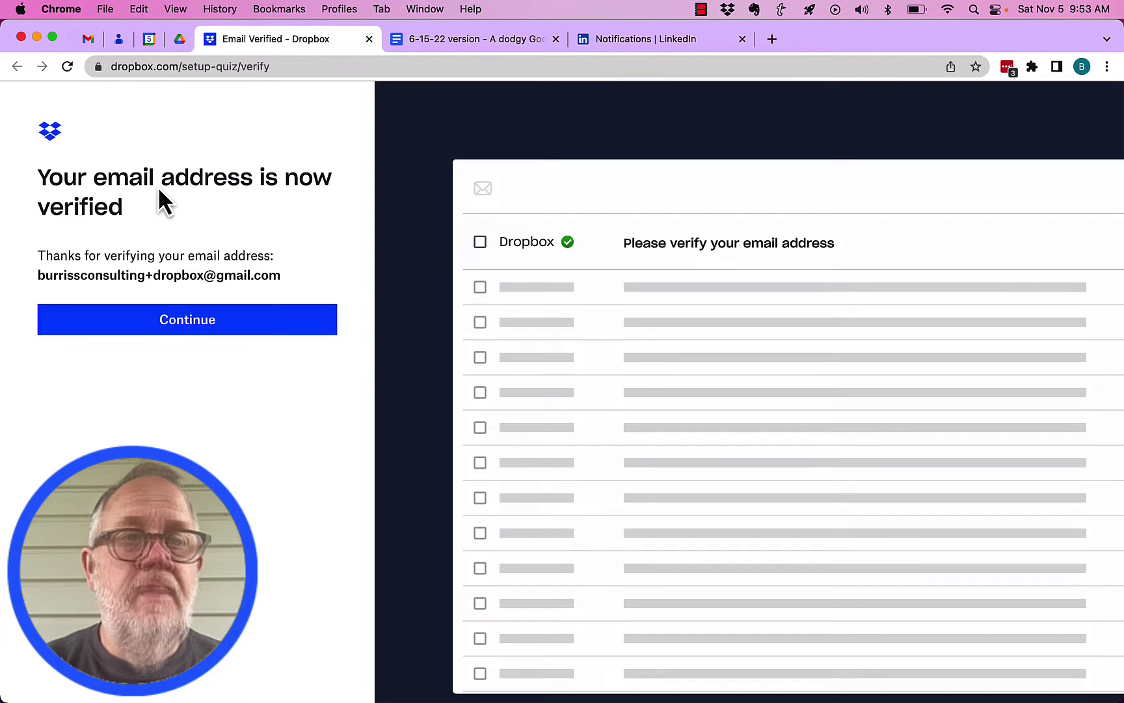
left_click(201, 339)
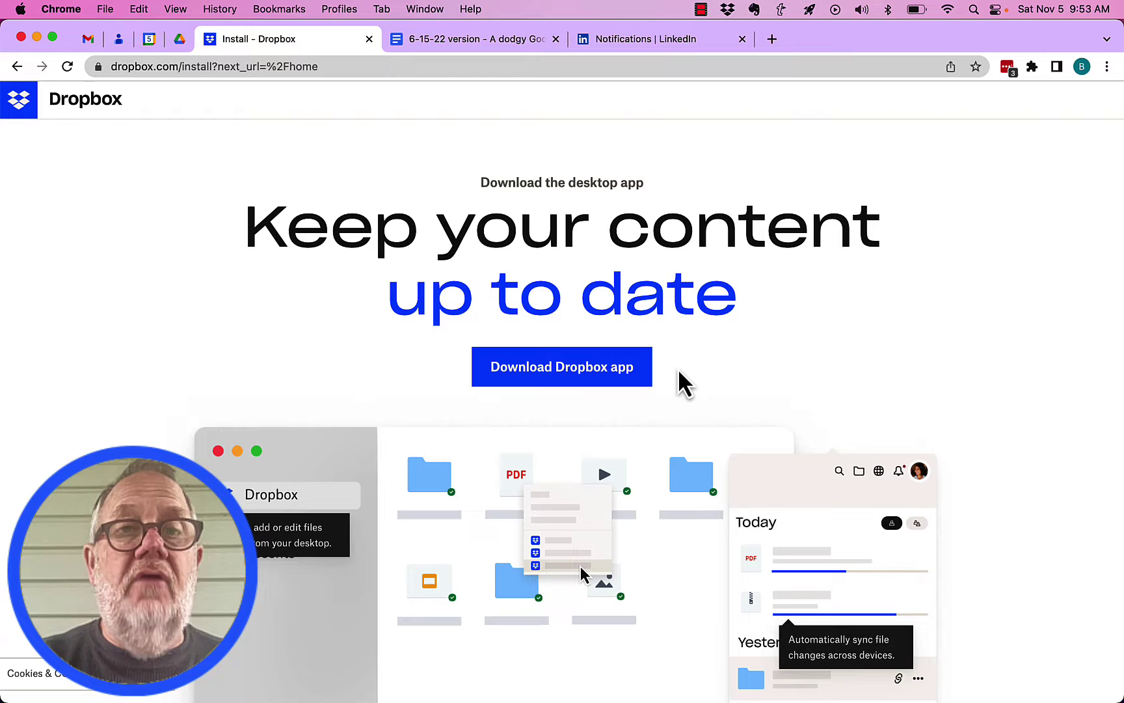
- Remove '/install?next_url=%2Fhome' from the address to load the dropbox.com home file list
scroll(678, 370, "down", 5)
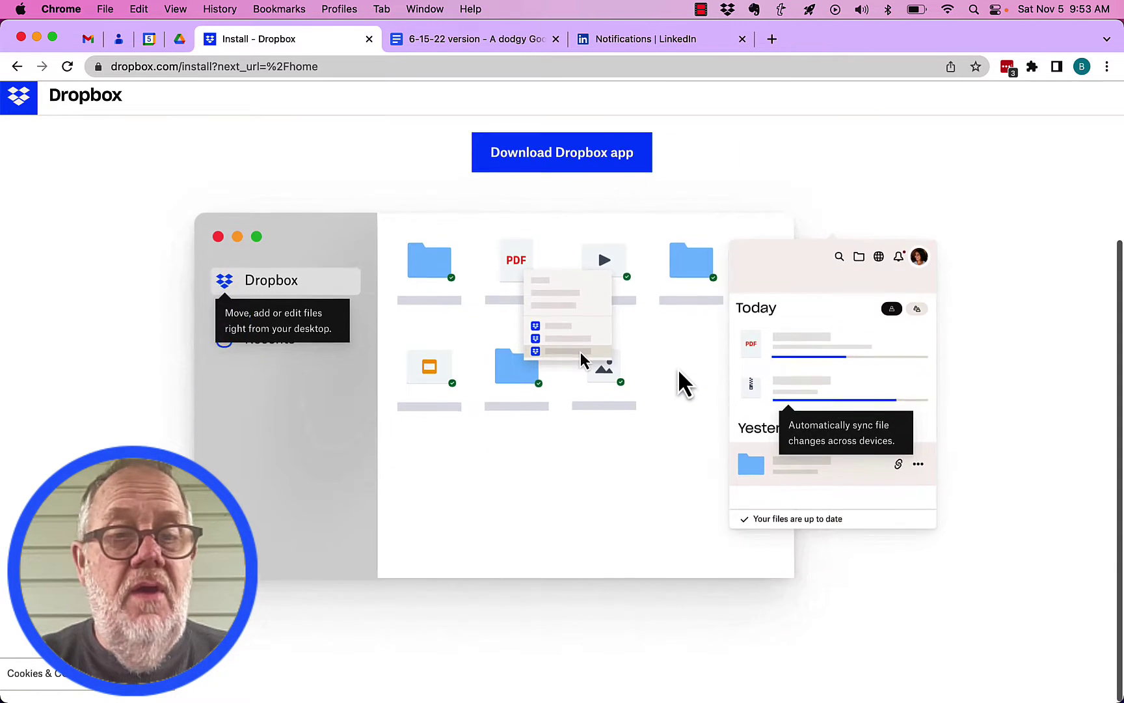
scroll(678, 377, "up", 3)
scroll(678, 376, "down", 2)
scroll(520, 234, "up", 4)
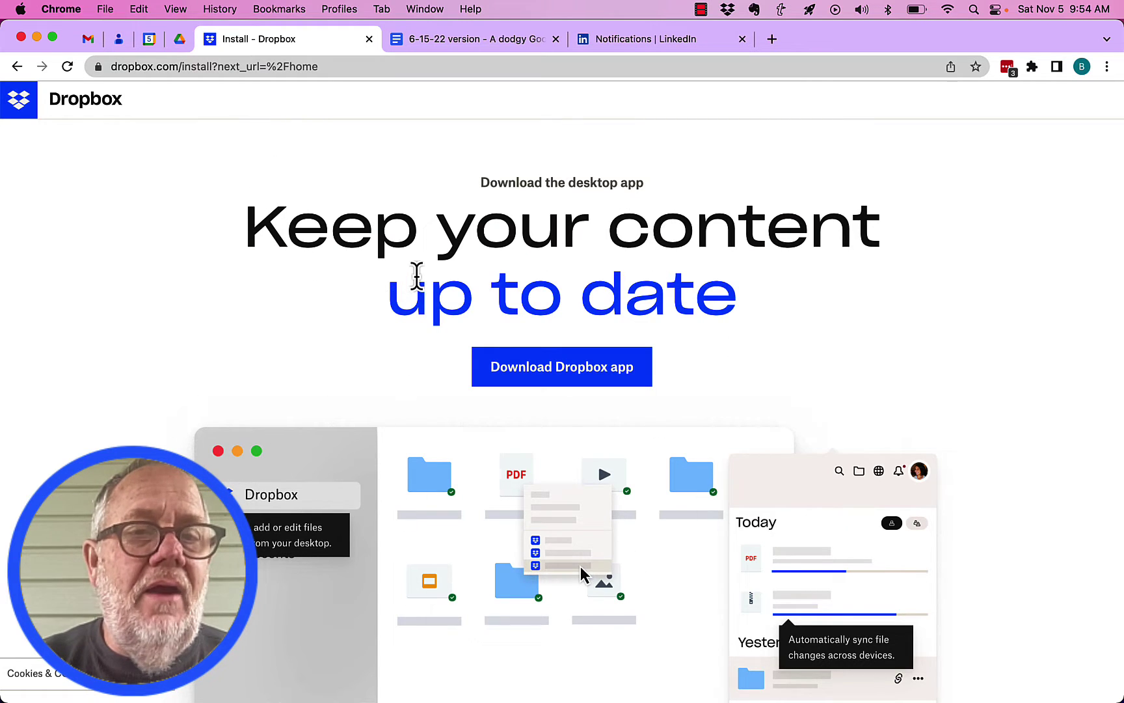
left_click(248, 63)
left_click(198, 66)
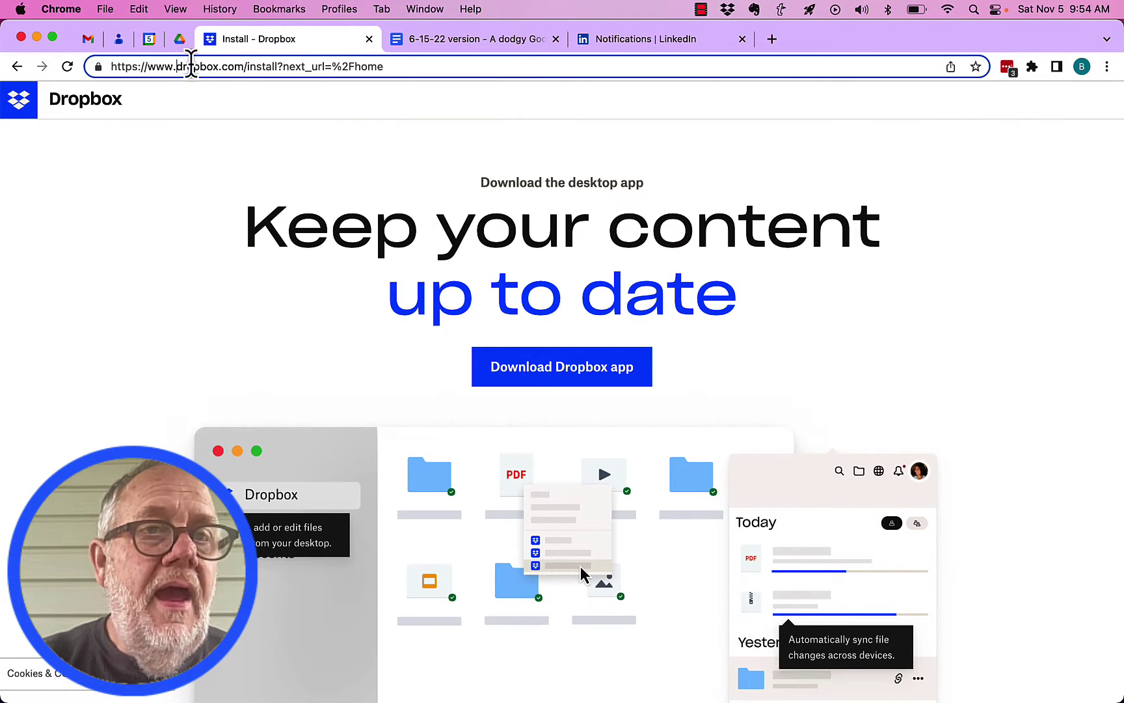
left_click_drag(246, 67, 467, 65)
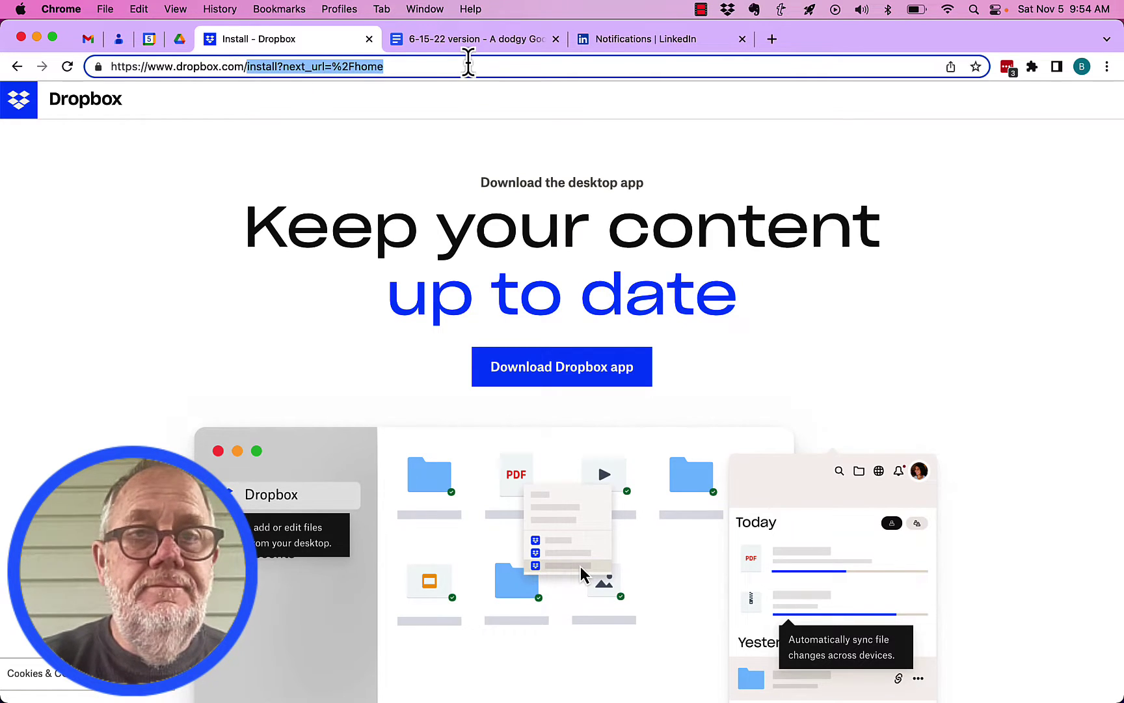
key("BackSpace")
key("Return")
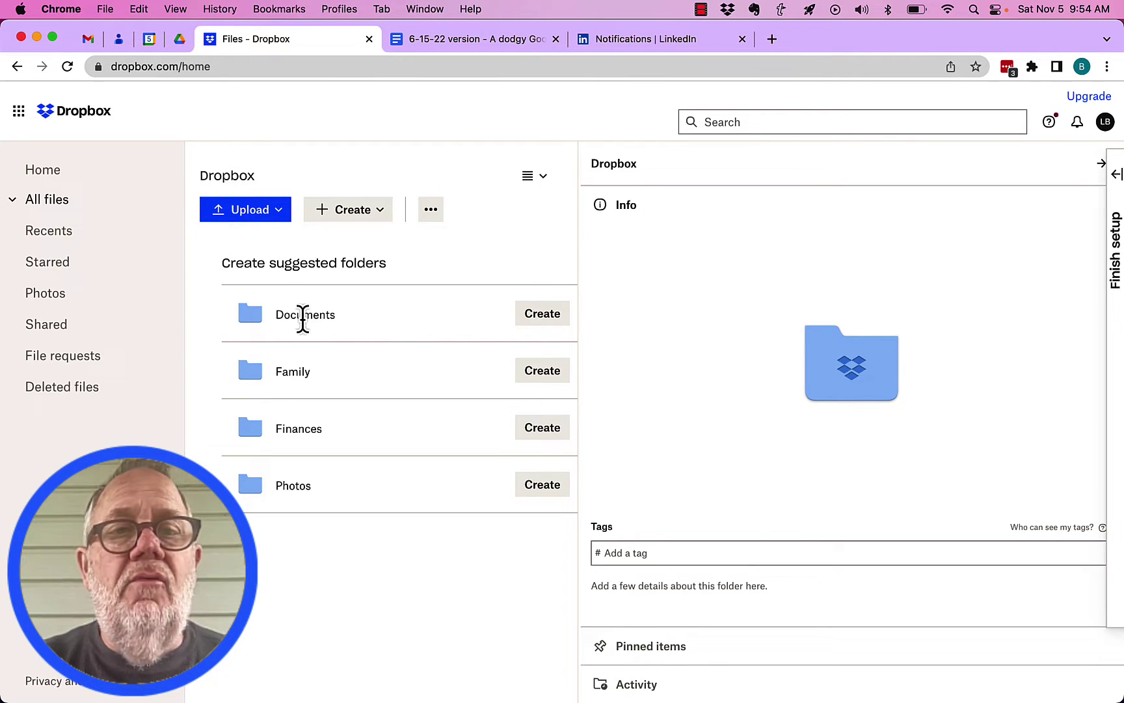
- Cancel the folder dialog, close the details pane, and dismiss the Documents, Family, Finances and Photos suggestions
left_click(543, 314)
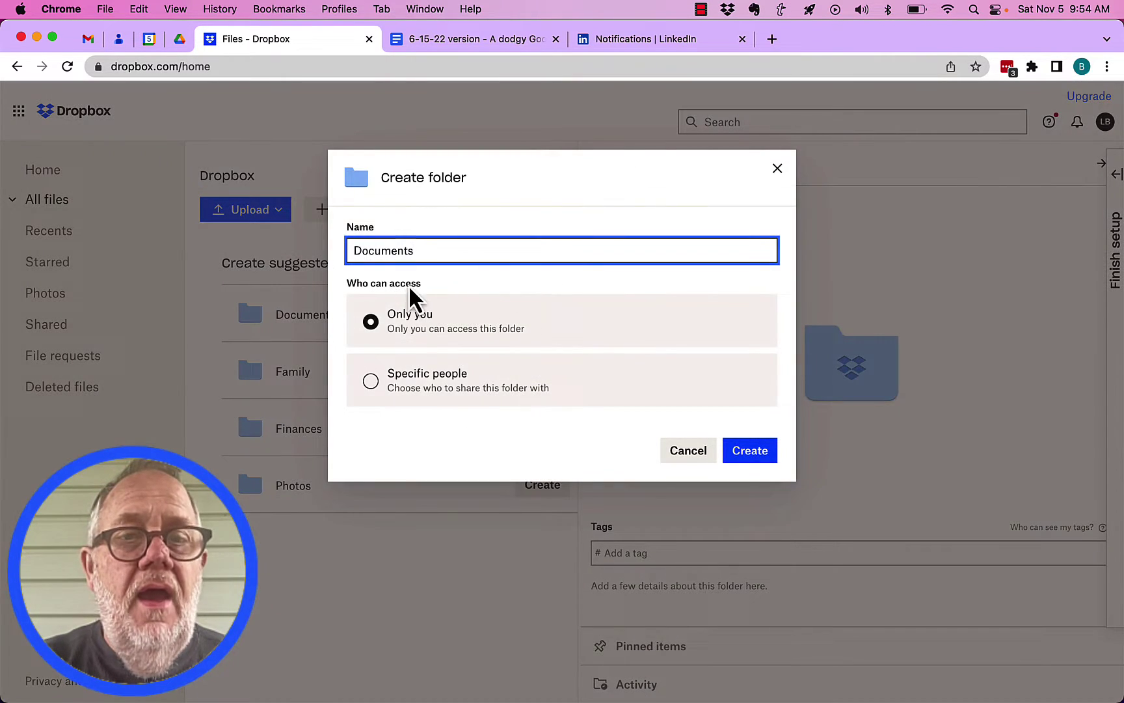
left_click(778, 171)
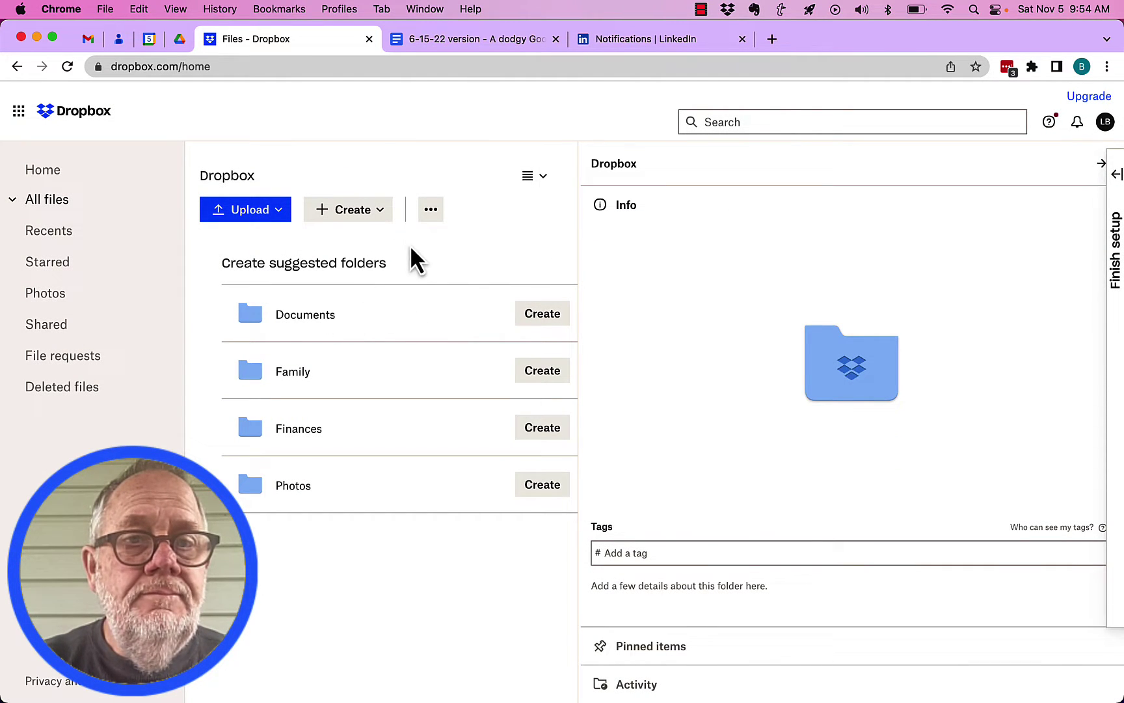
left_click(1098, 169)
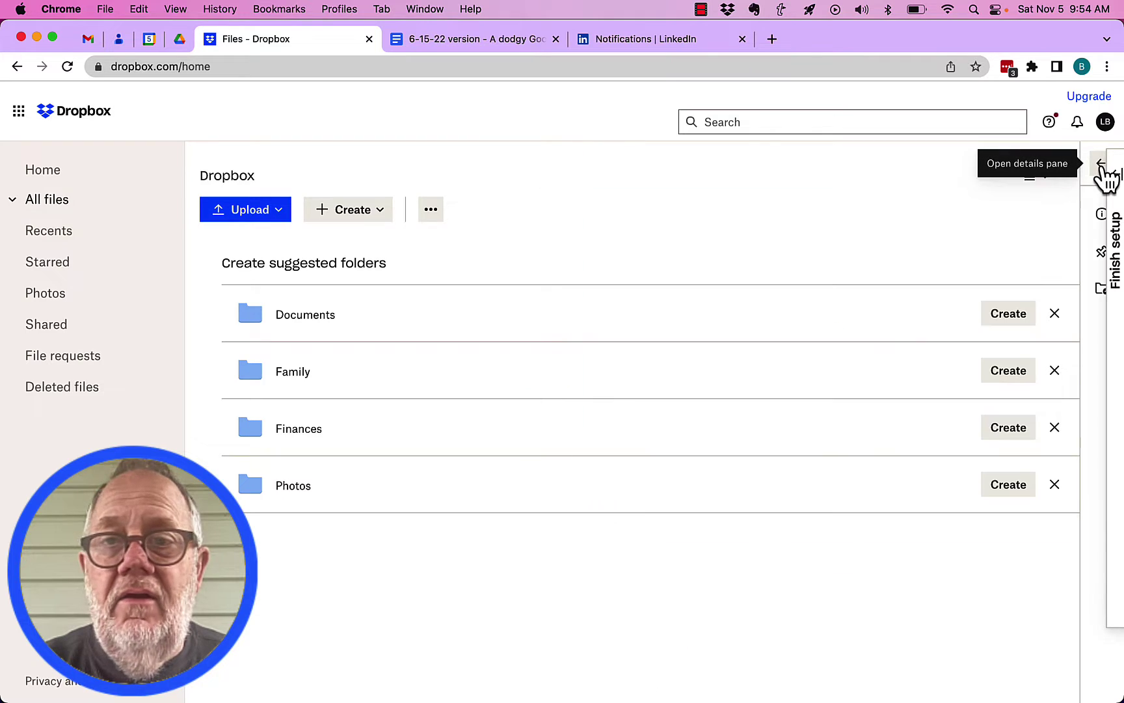
left_click(1054, 315)
left_click(1054, 315)
left_click(1054, 315)
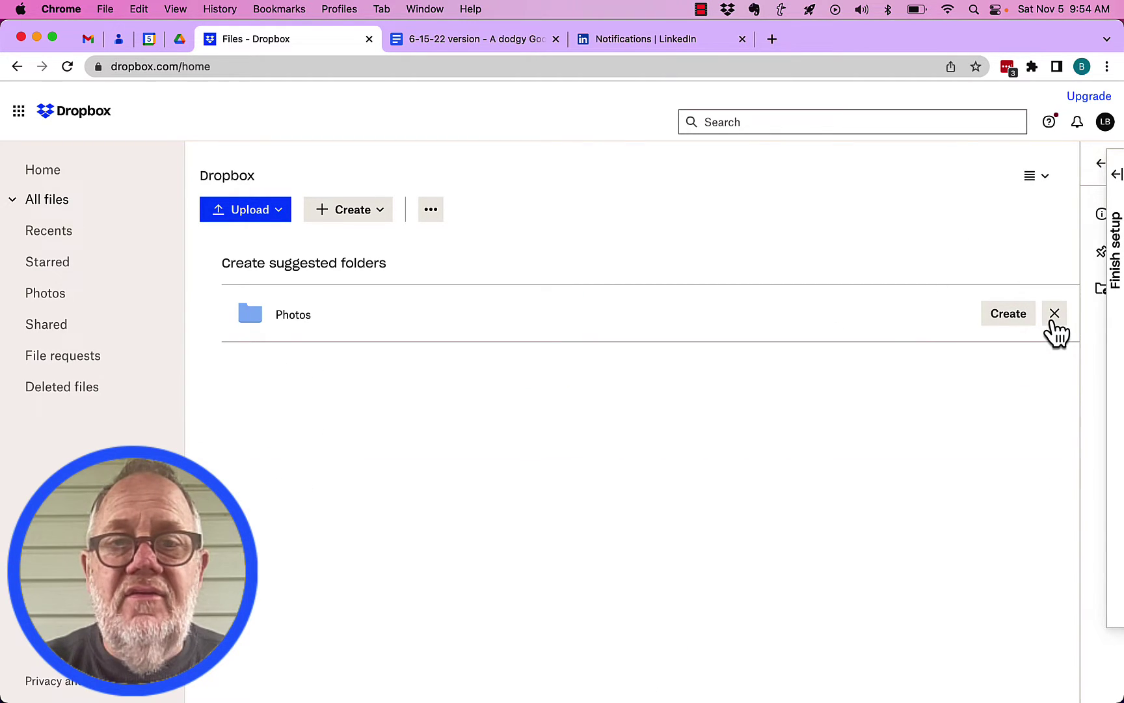
left_click(1054, 317)
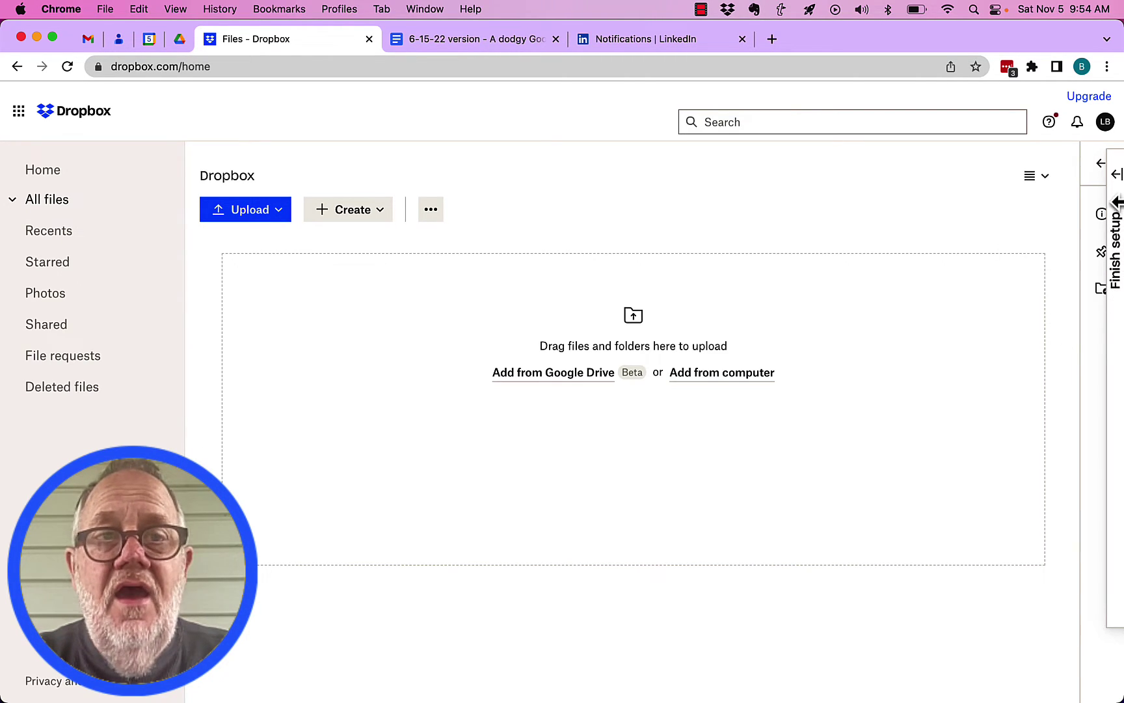
- Skip the desktop app step in the Finish setup checklist and close the checklist
left_click(1115, 177)
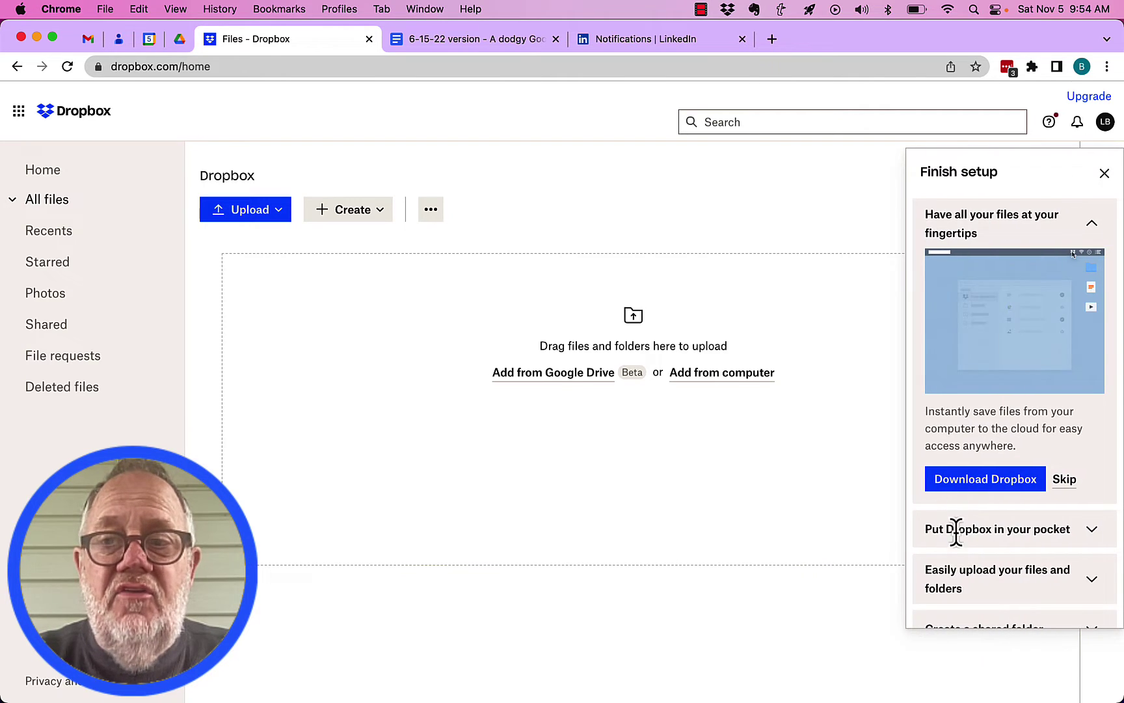
left_click(1064, 479)
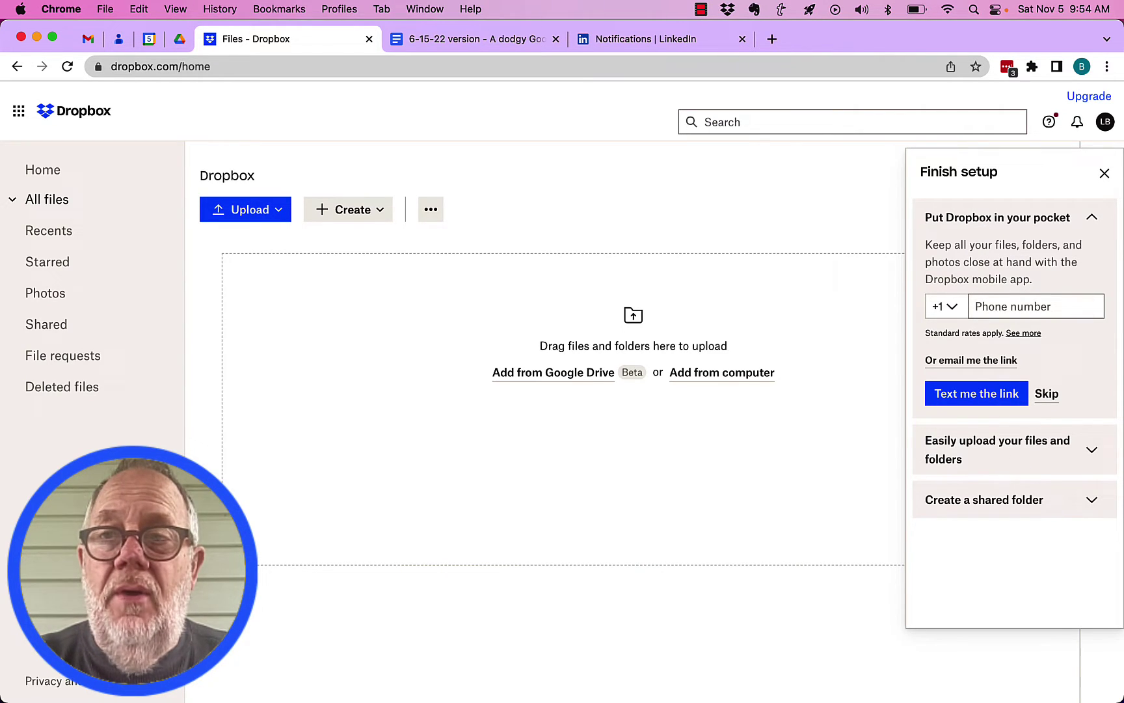
left_click(1104, 173)
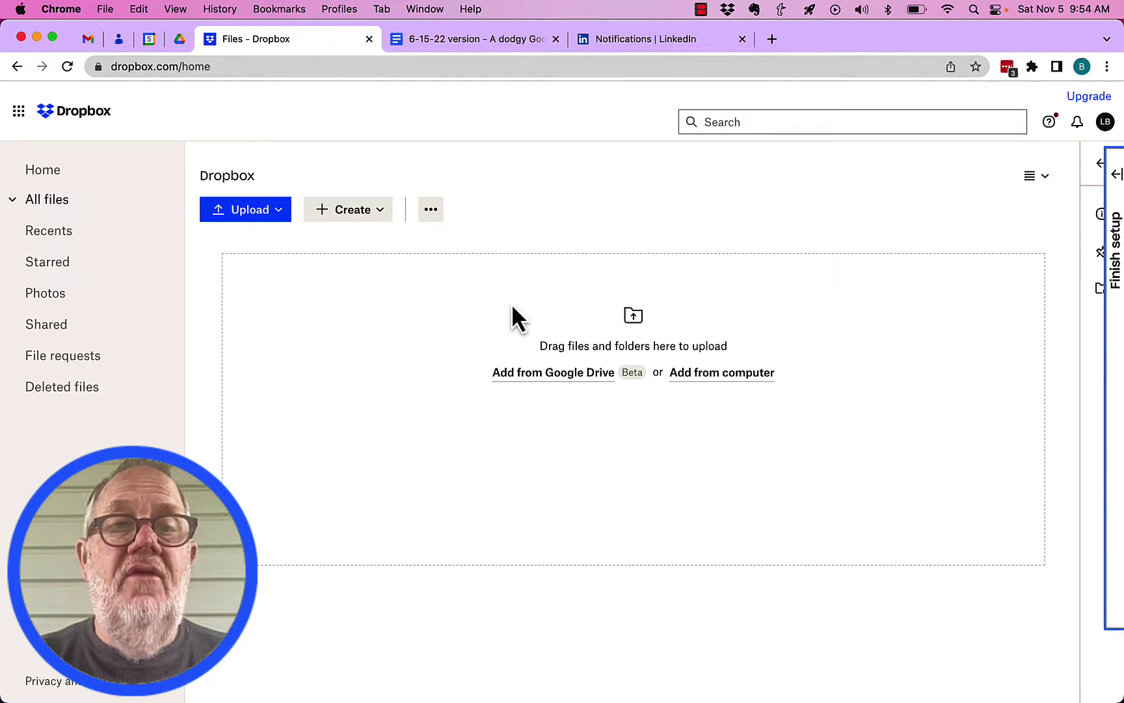
- Upload 'How do I upload an Unlisted YouTube Video.mp4' and copy its share link
left_click(246, 209)
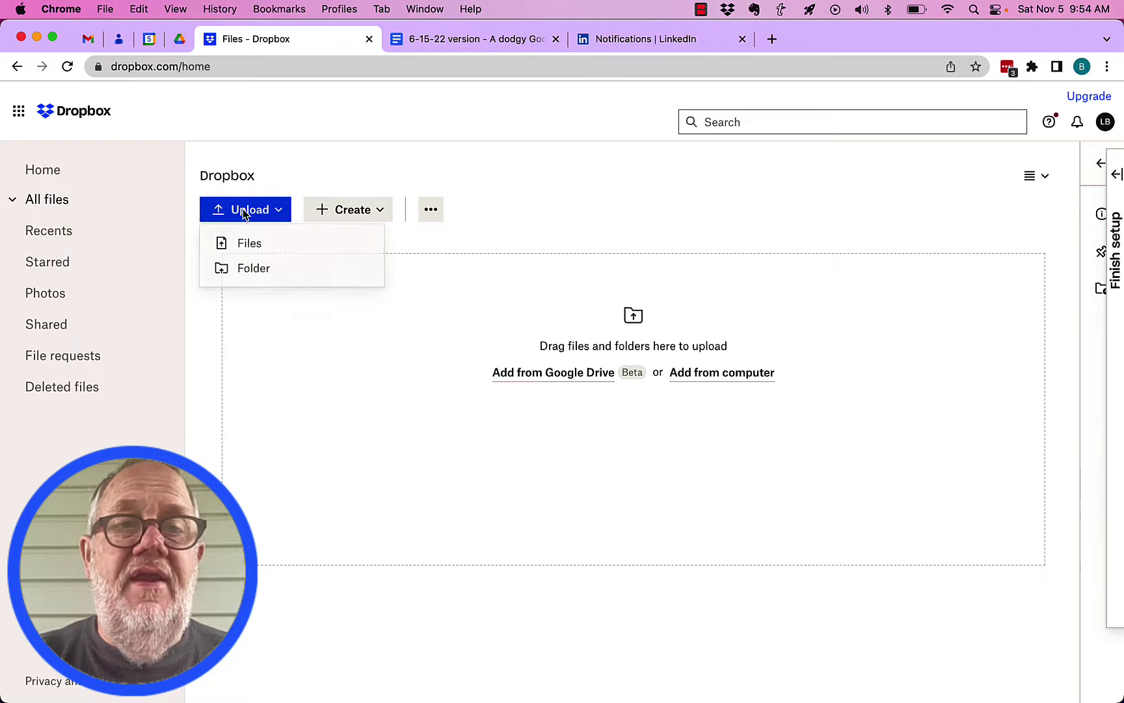
left_click(251, 253)
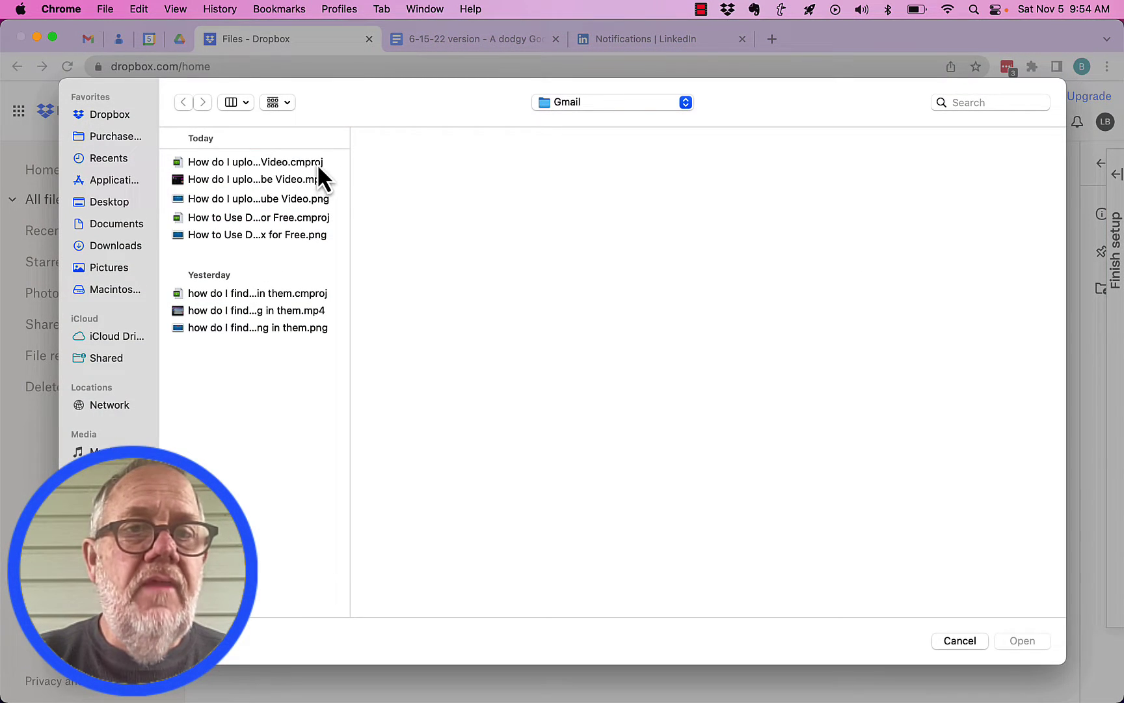
left_click(278, 182)
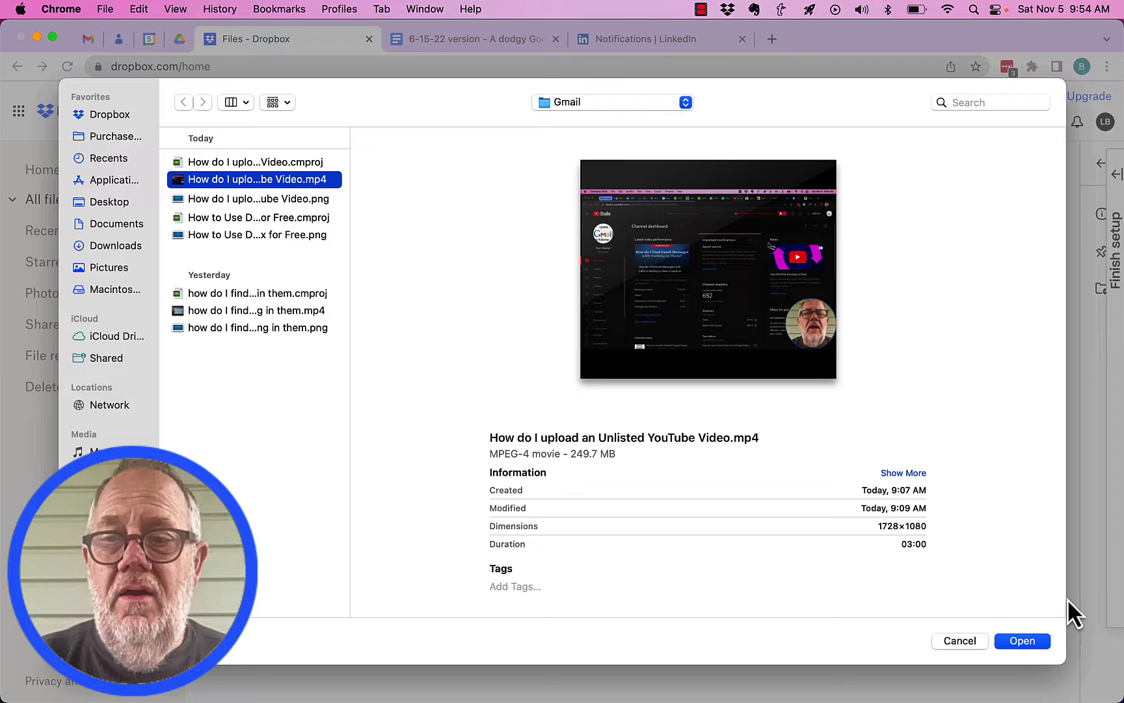
left_click(1015, 643)
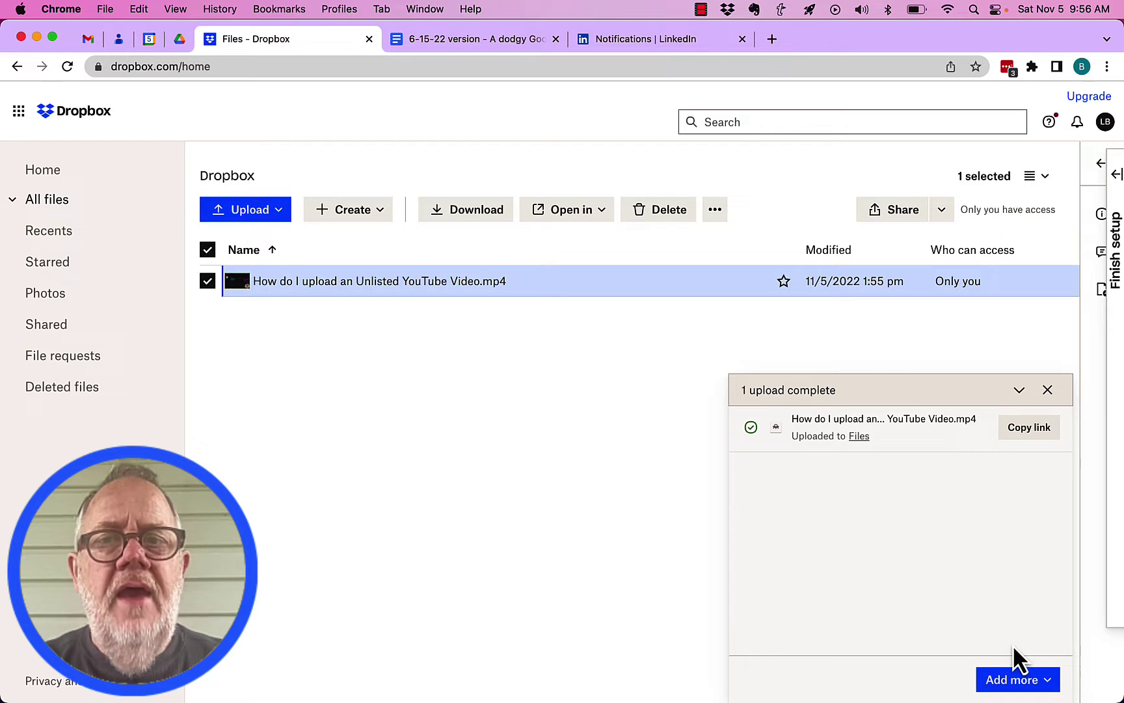
left_click(1037, 430)
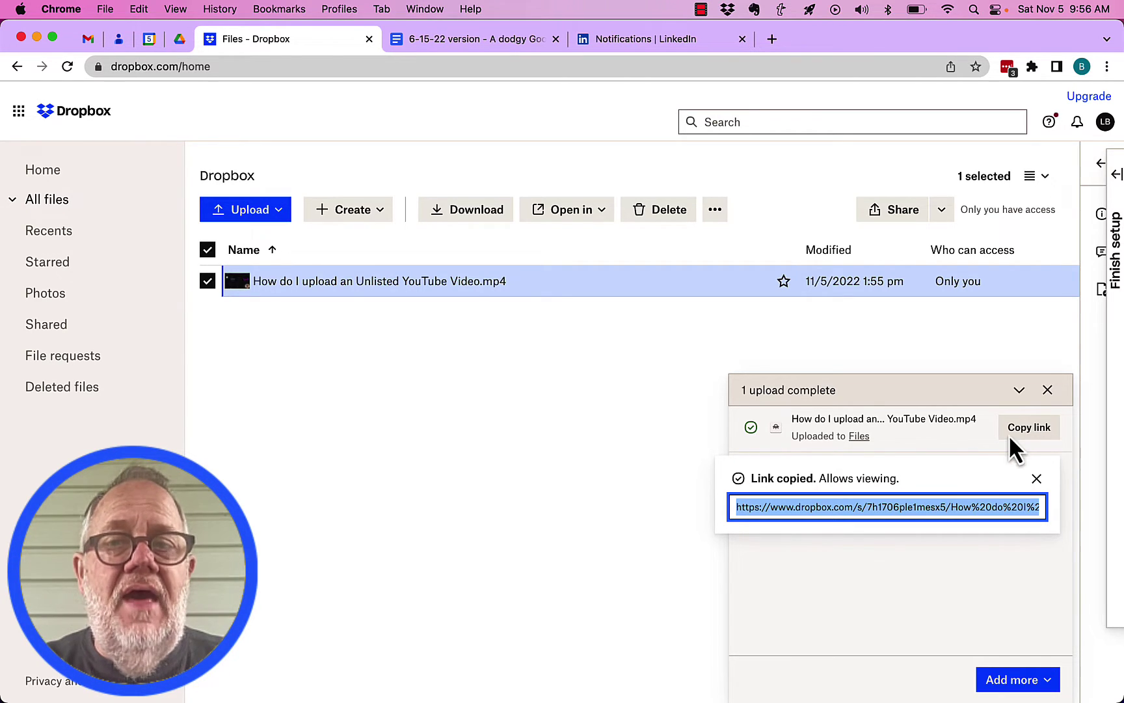
- Close the '1 upload complete' panel and dismiss the video's '...' actions menu
left_click(1047, 391)
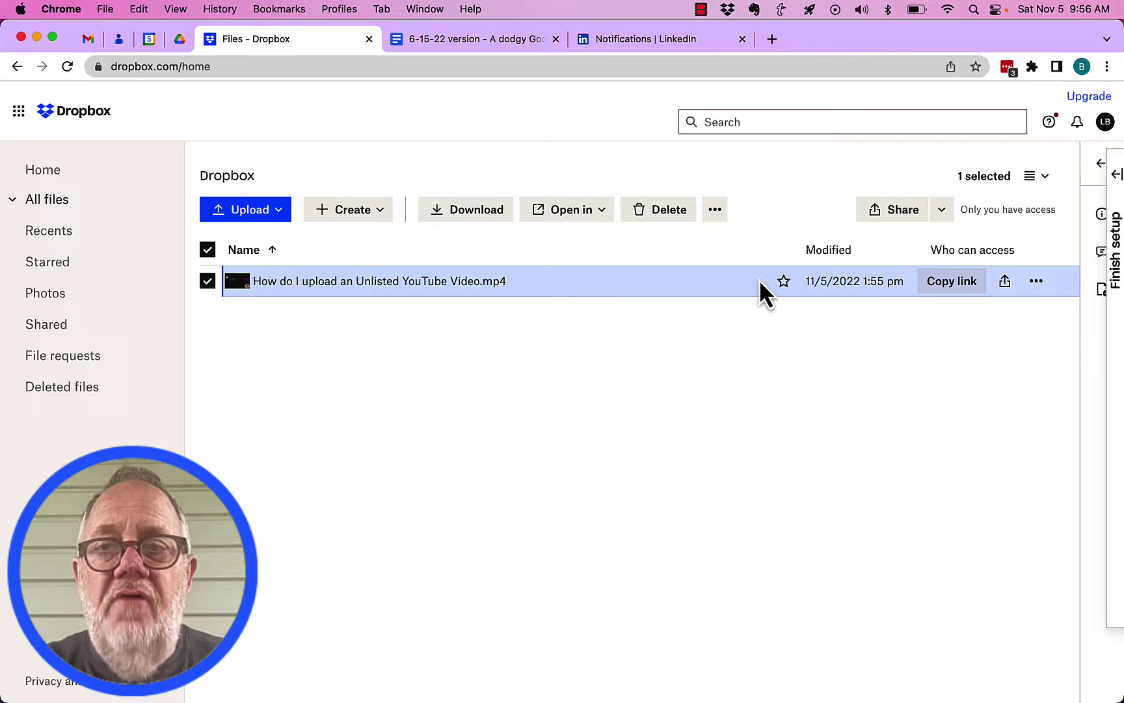
left_click(1037, 283)
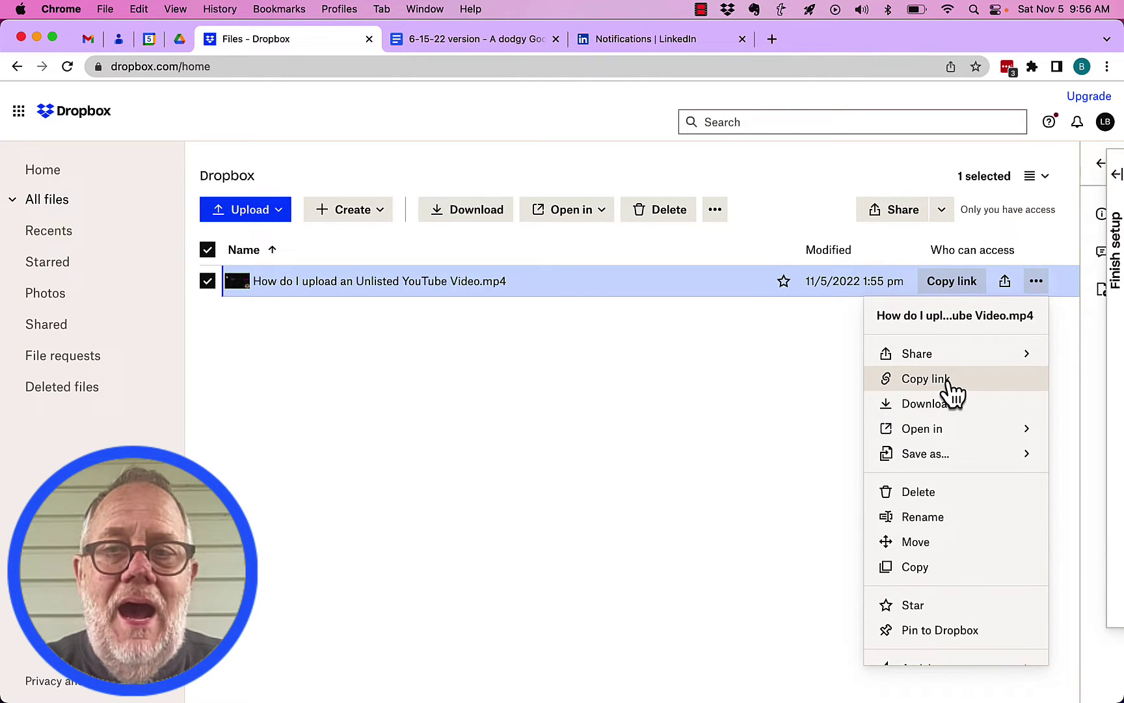
mouse_move(969, 364)
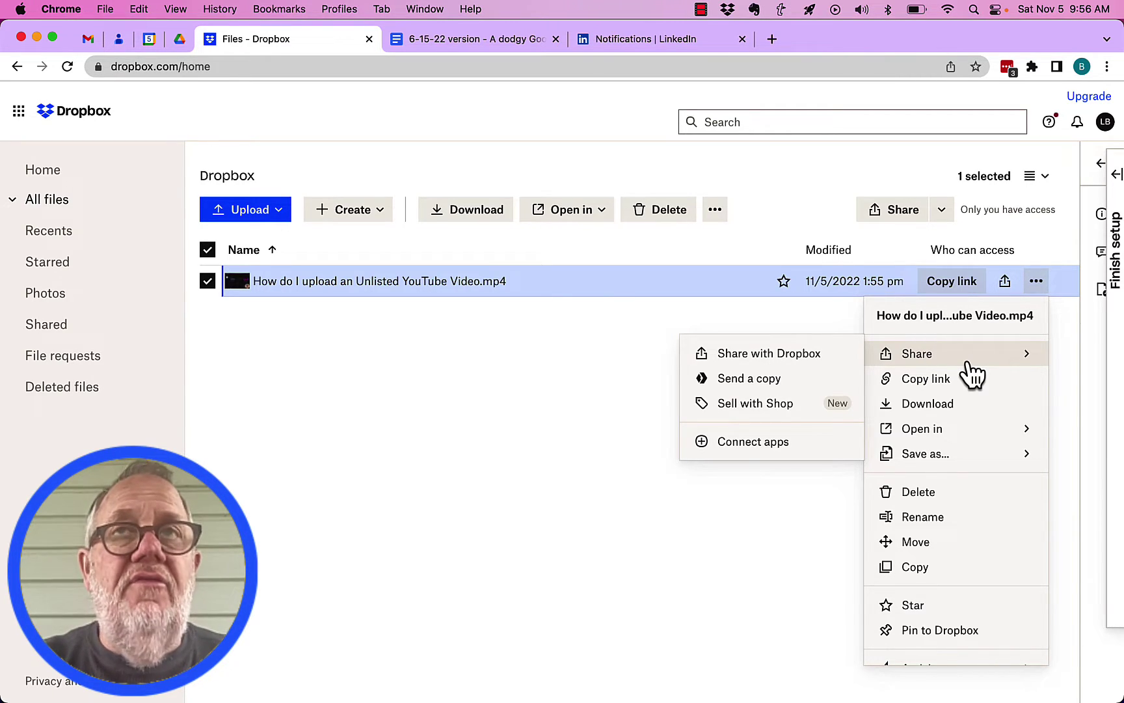
left_click(473, 385)
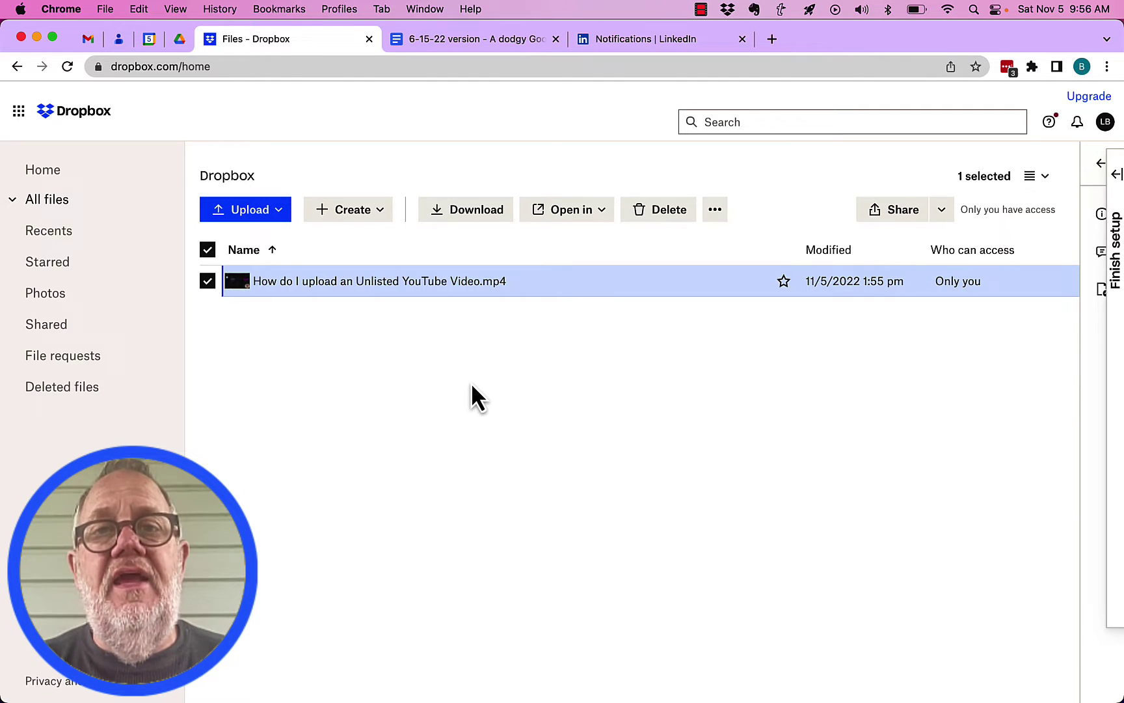